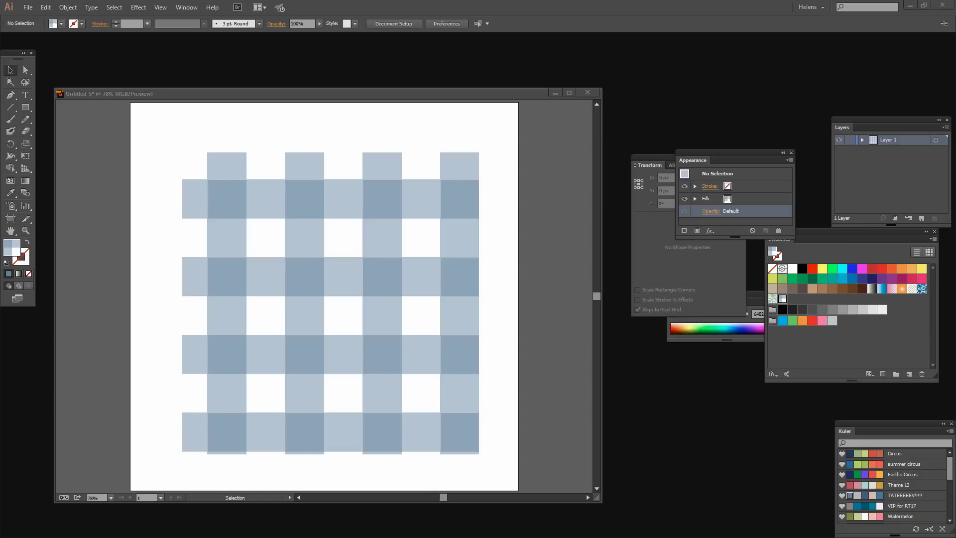
# Bring the finished gingham example document into focus.
pyautogui.click(217, 350)
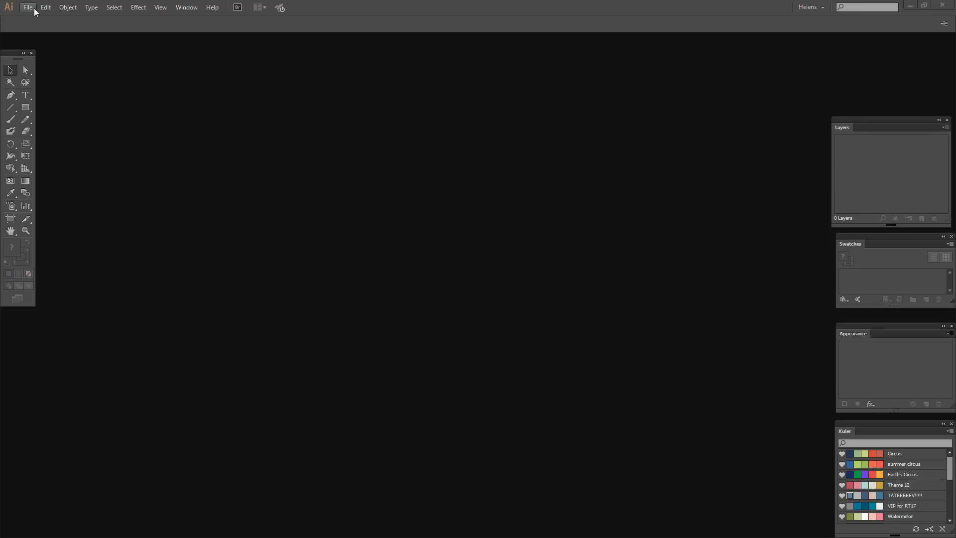
# Create a new 1000 × 1000 px document, Untitled-4.
pyautogui.click(28, 7)
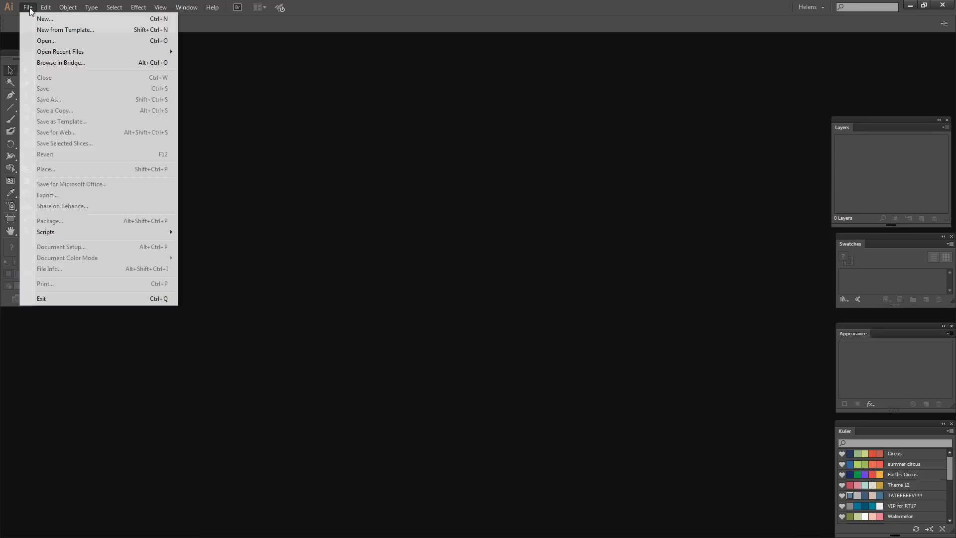
pyautogui.click(41, 20)
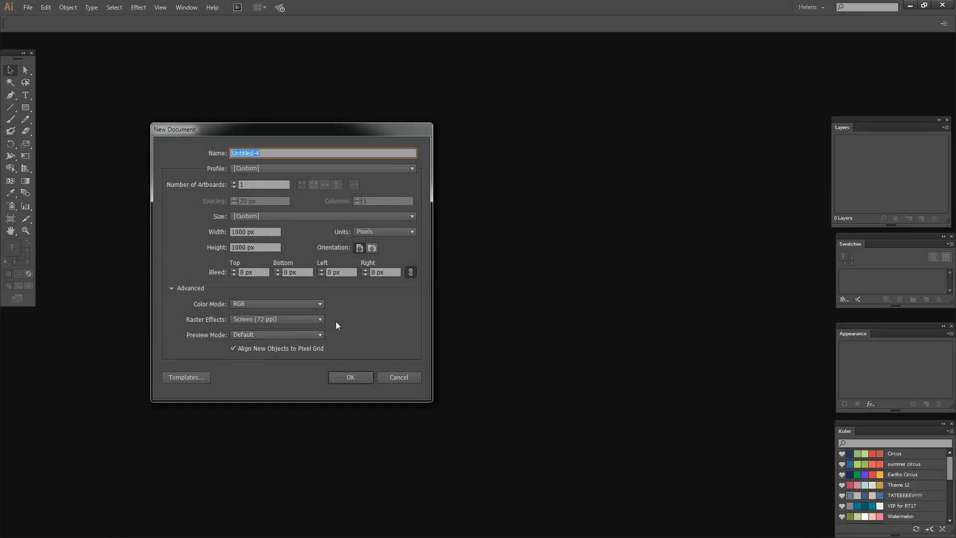
pyautogui.click(351, 378)
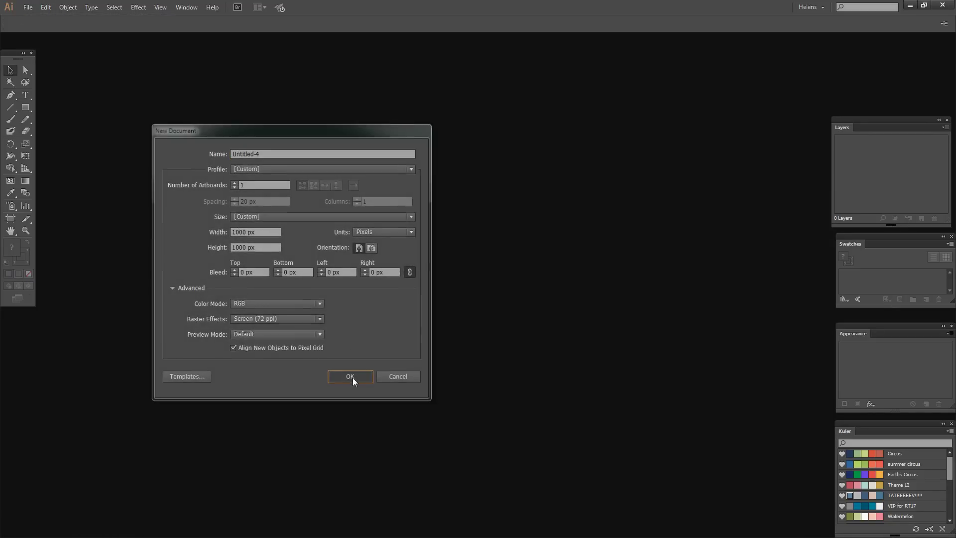
# Draw a rectangle of exactly 200 × 100 px.
pyautogui.click(25, 108)
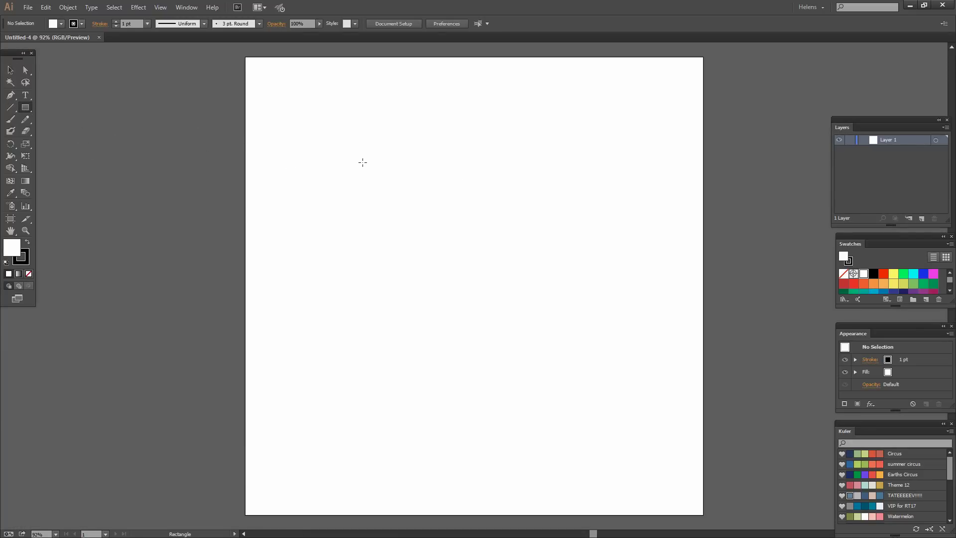
pyautogui.click(362, 162)
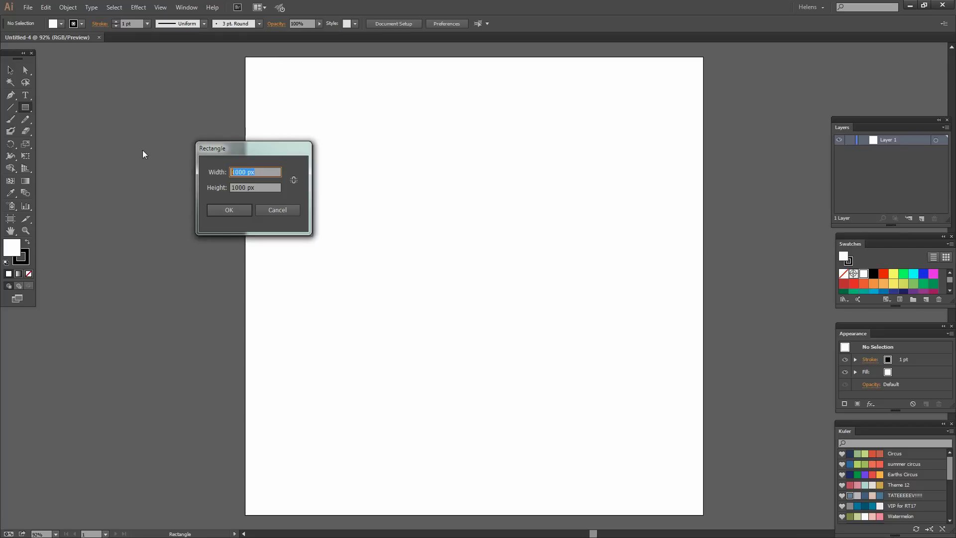
pyautogui.write('200')
pyautogui.press('Tab')
pyautogui.write('100')
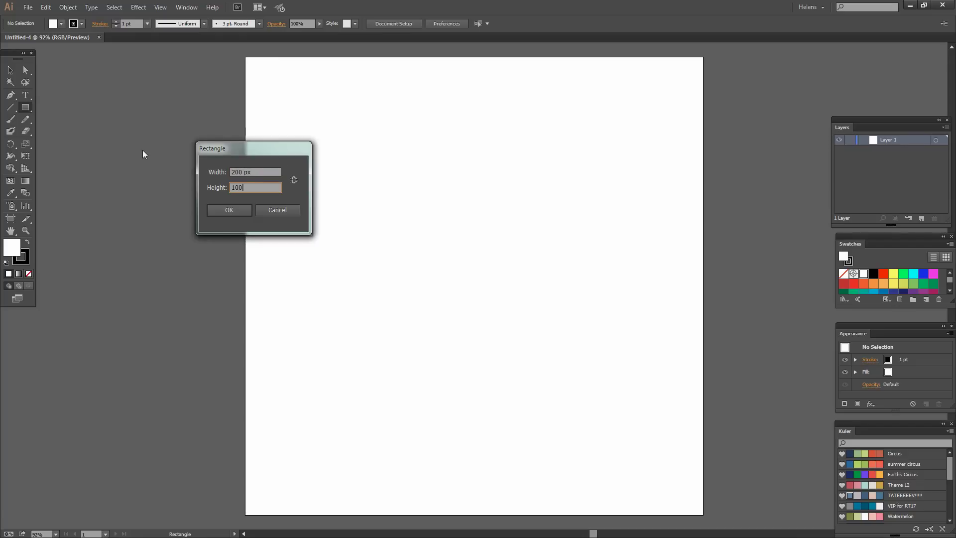
pyautogui.click(215, 210)
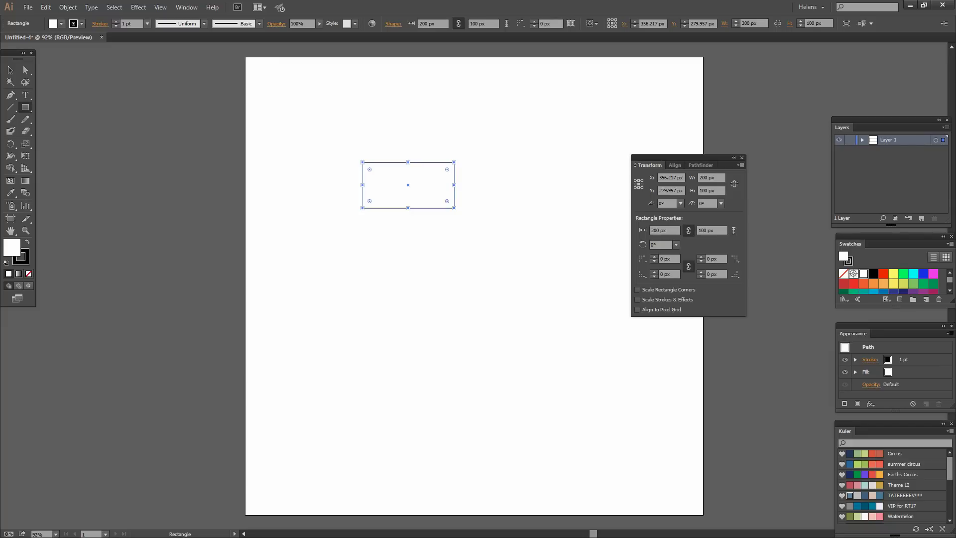
# Fill the rectangle slate blue (R=100 G=130 B=161) with no stroke, then deselect it.
pyautogui.click(851, 498)
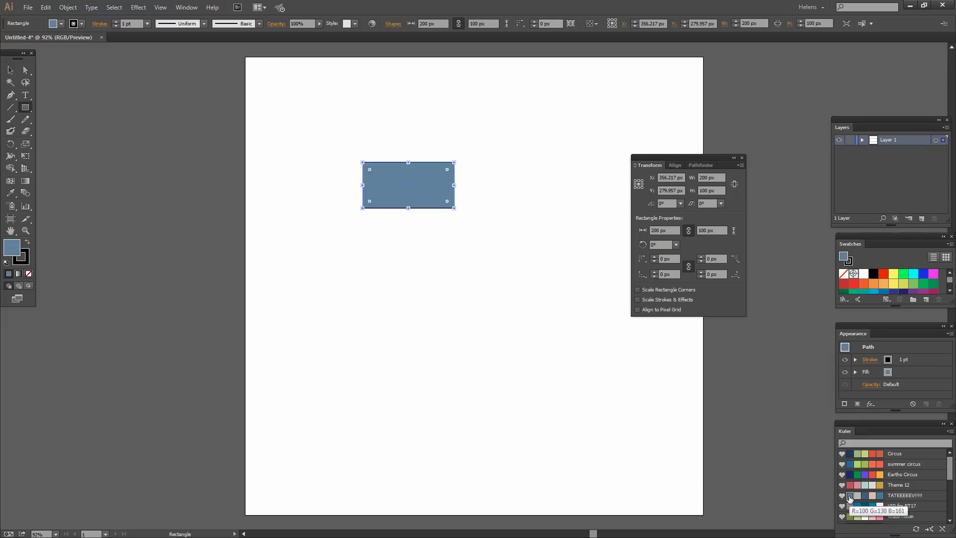
pyautogui.click(25, 261)
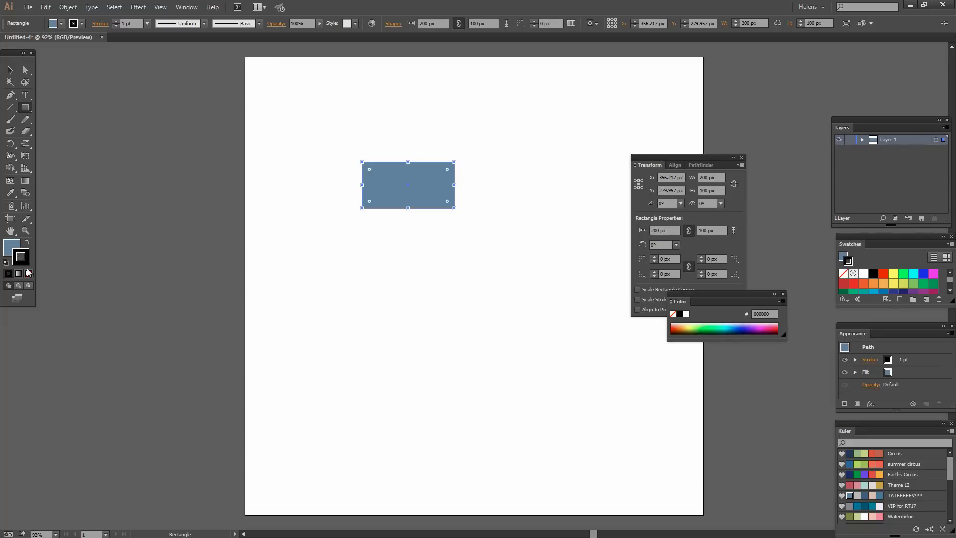
pyautogui.click(29, 275)
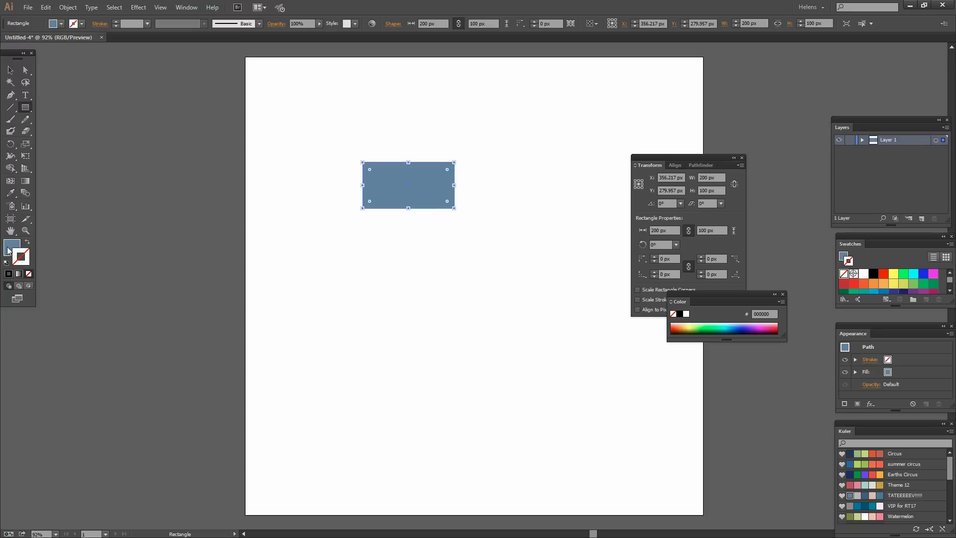
pyautogui.click(11, 247)
pyautogui.click(10, 70)
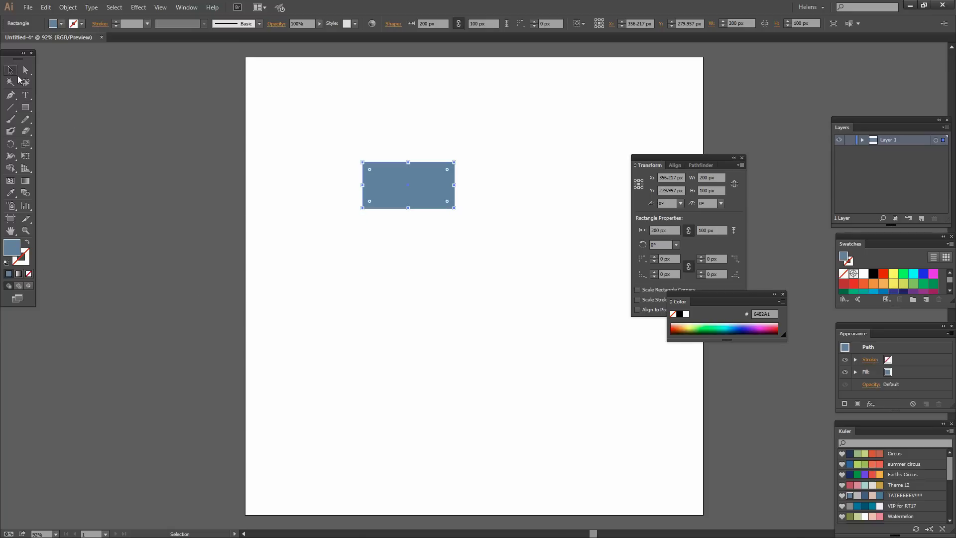
pyautogui.click(523, 324)
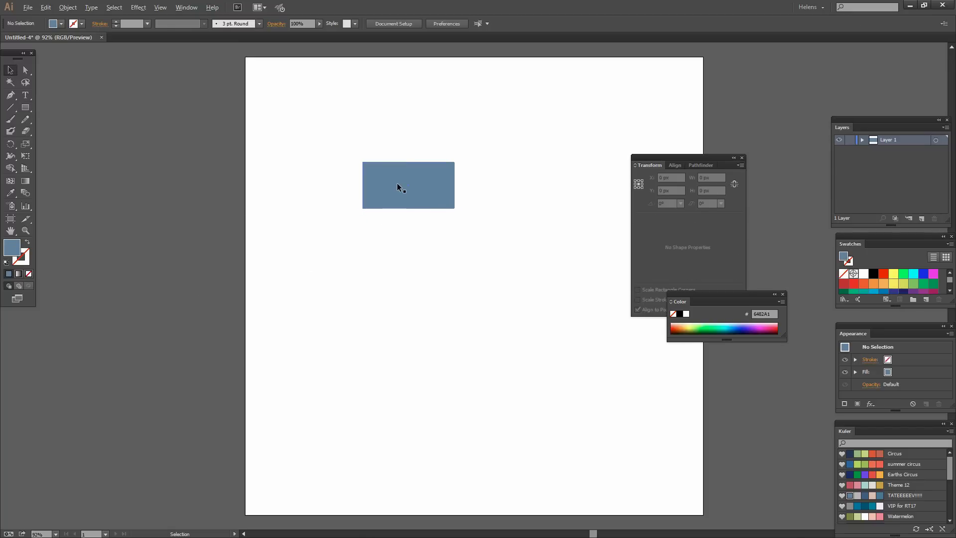
# Duplicate the rectangle, rotate the copy 90°, and place it under the original's right half.
pyautogui.press('alt')
pyautogui.moveTo(378, 179); pyautogui.dragTo(384, 255)
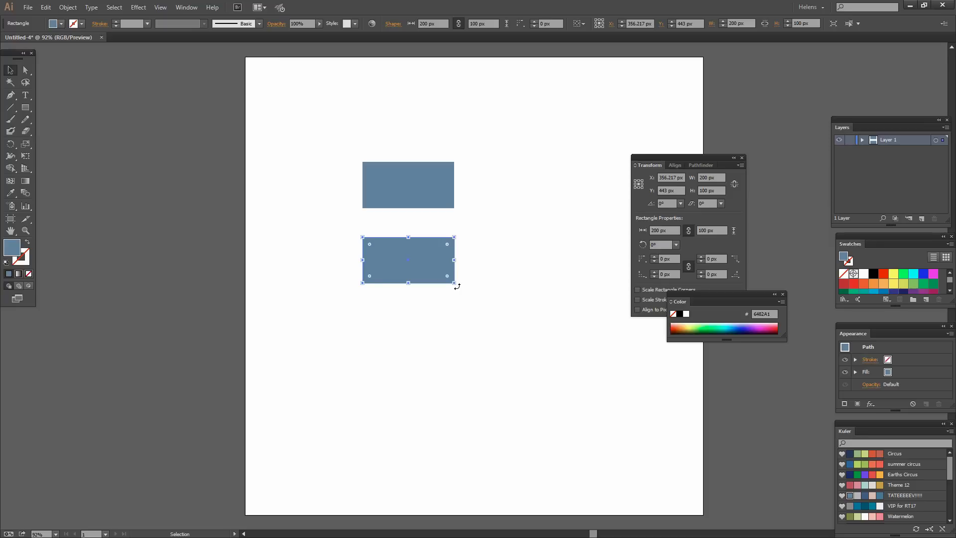
pyautogui.moveTo(457, 286); pyautogui.dragTo(441, 221)
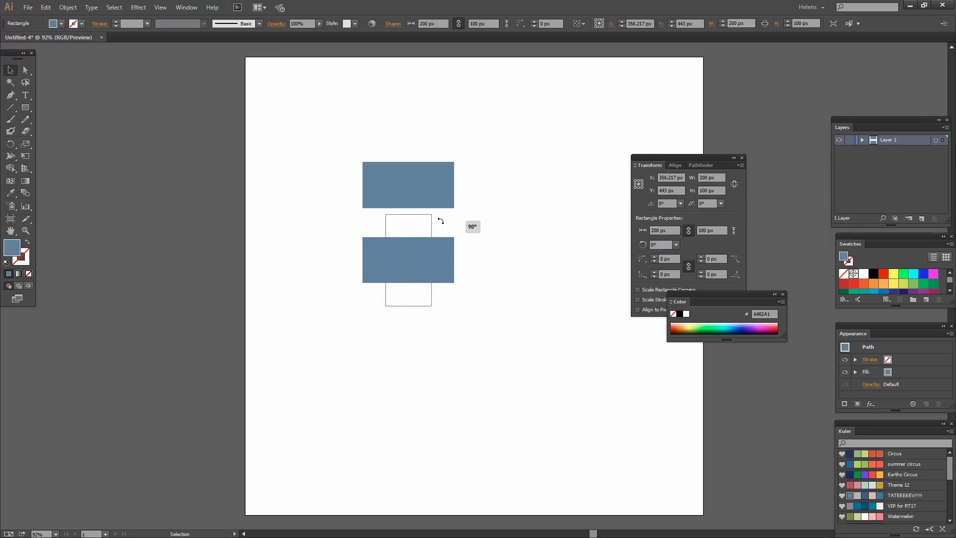
pyautogui.moveTo(441, 220); pyautogui.dragTo(441, 222)
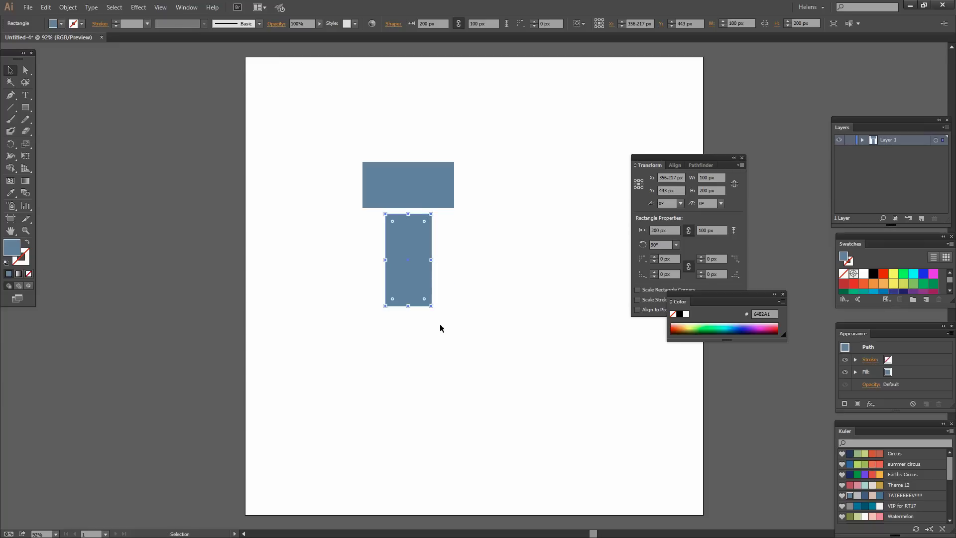
pyautogui.moveTo(403, 280); pyautogui.dragTo(427, 232)
pyautogui.click(482, 293)
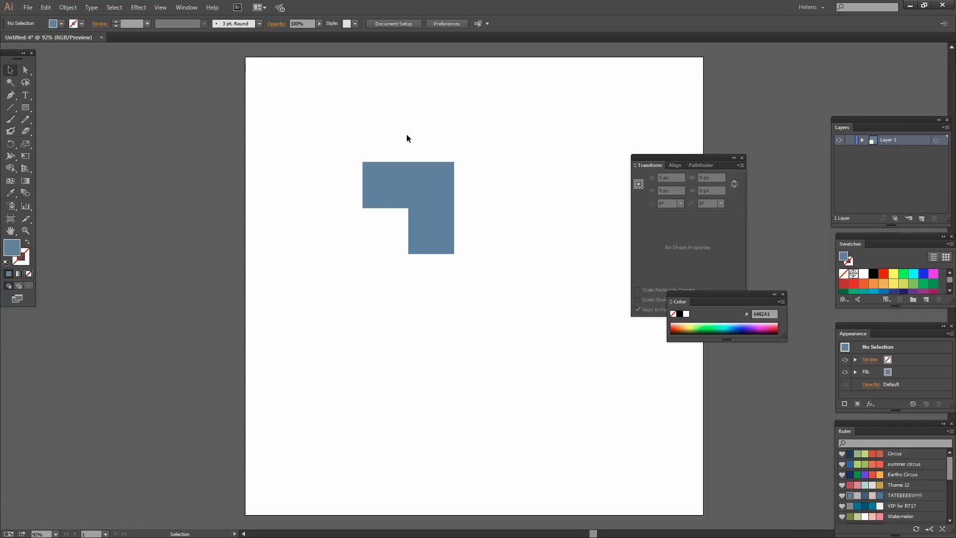
# Align both rectangles along their right edges, then reselect them.
pyautogui.moveTo(422, 175); pyautogui.dragTo(477, 284)
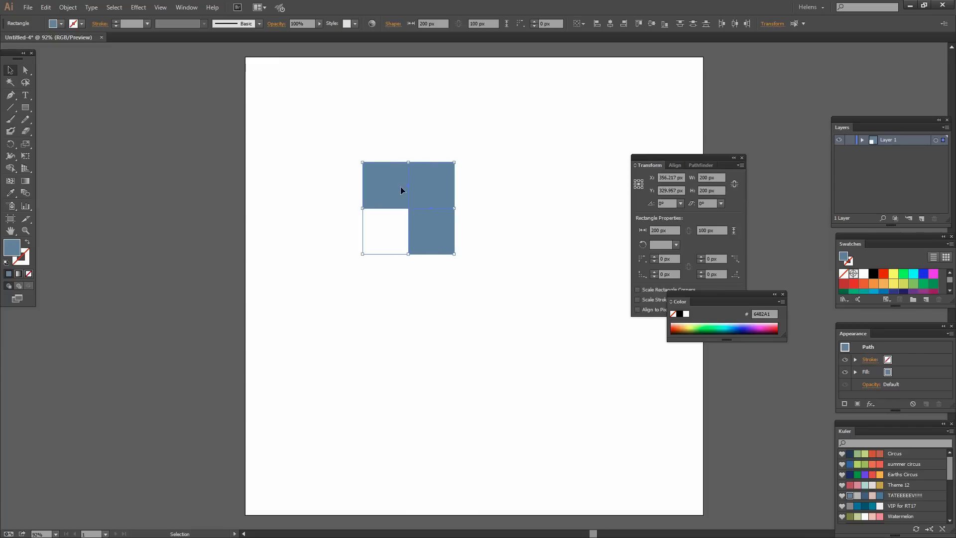
pyautogui.click(623, 24)
pyautogui.click(485, 239)
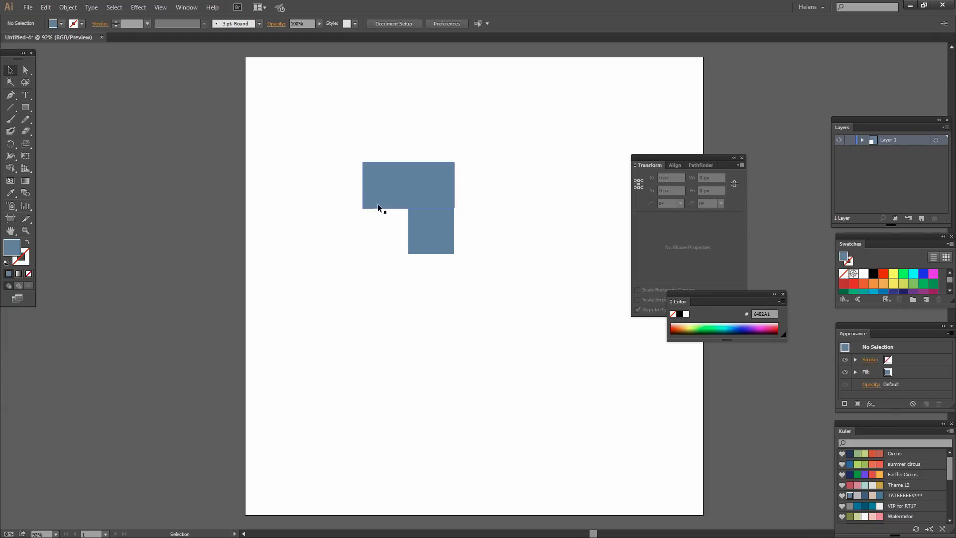
pyautogui.moveTo(469, 282); pyautogui.dragTo(348, 130)
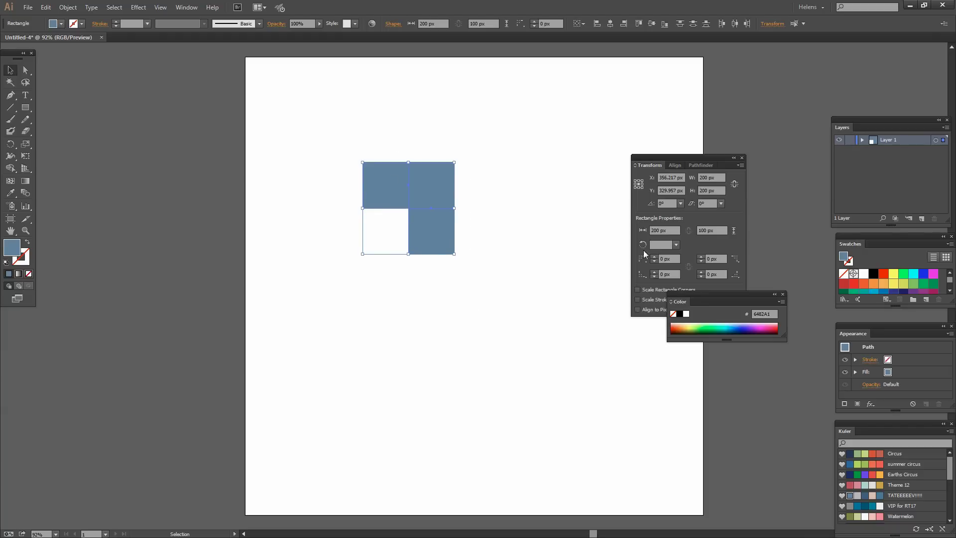
# Lower both rectangles' opacity to 52% in the Appearance panel, then close it.
pyautogui.moveTo(854, 333); pyautogui.dragTo(482, 92)
pyautogui.click(186, 7)
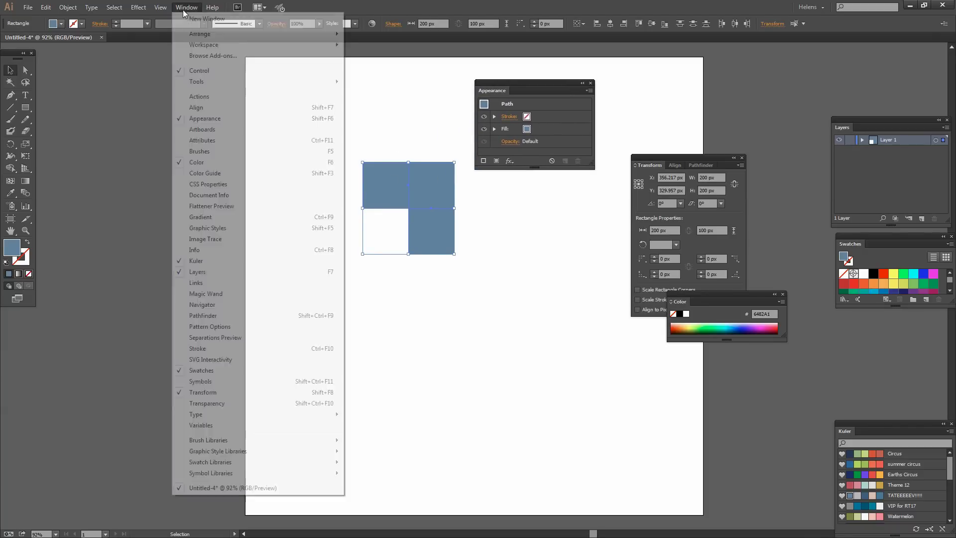
pyautogui.click(511, 82)
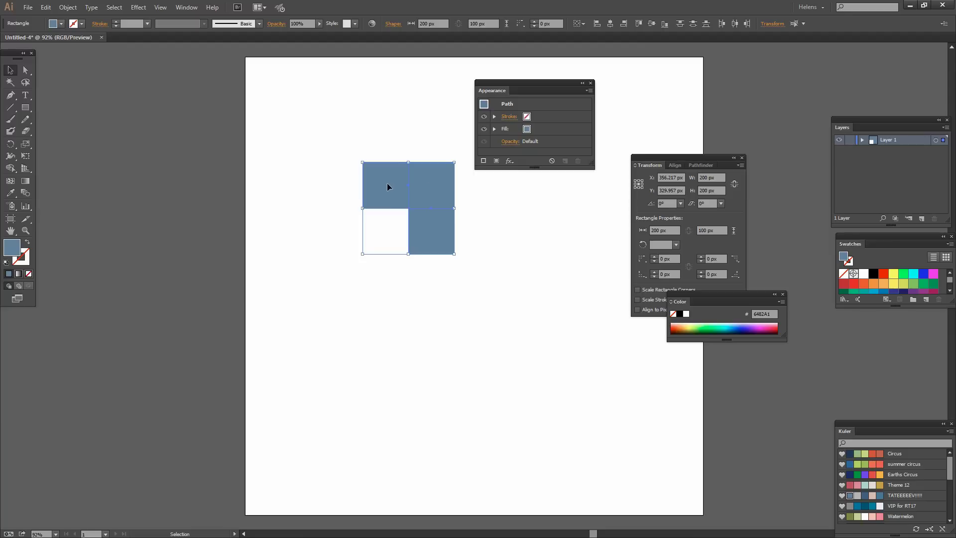
pyautogui.click(506, 142)
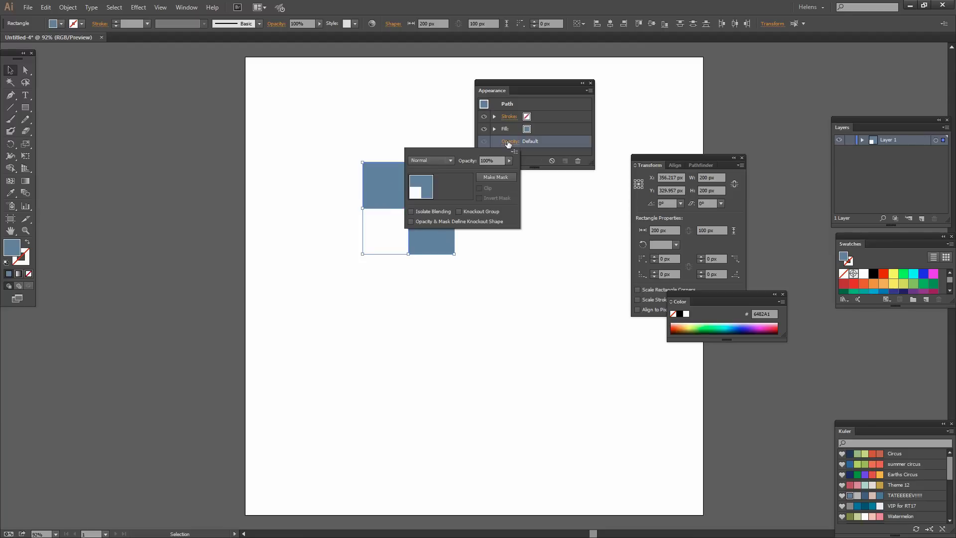
pyautogui.click(507, 160)
pyautogui.moveTo(488, 171); pyautogui.dragTo(488, 172)
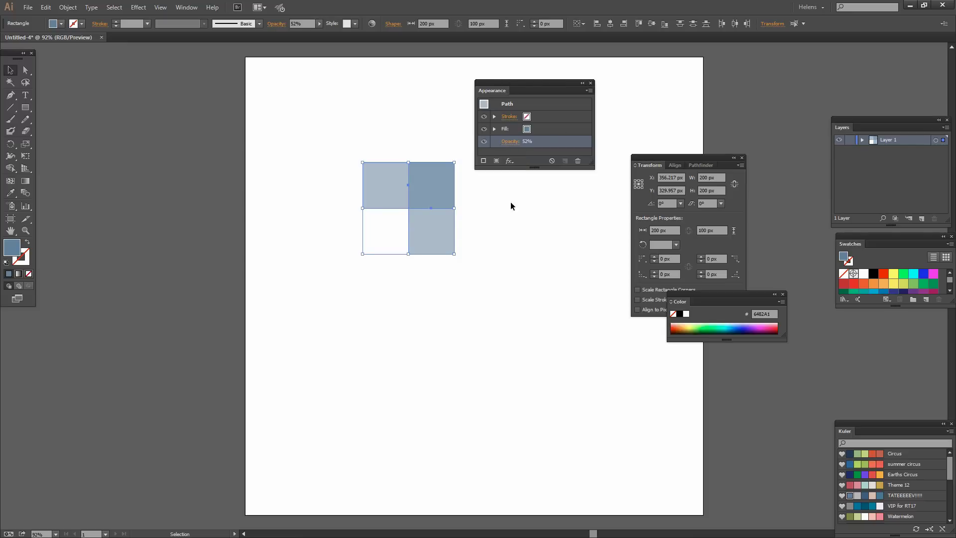
pyautogui.click(590, 84)
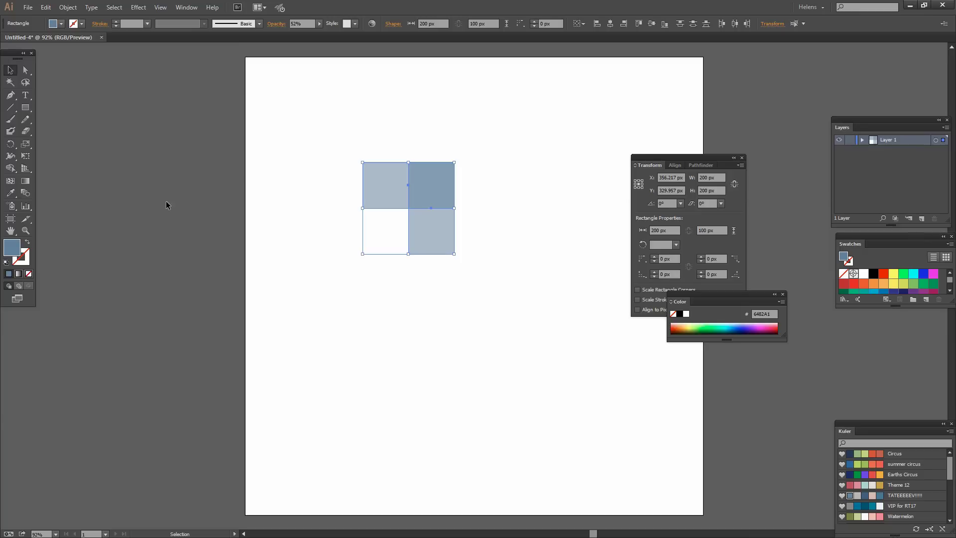
# Make a New Pattern swatch from the four squares, keeping the Grid tile type.
pyautogui.moveTo(465, 309); pyautogui.dragTo(319, 160)
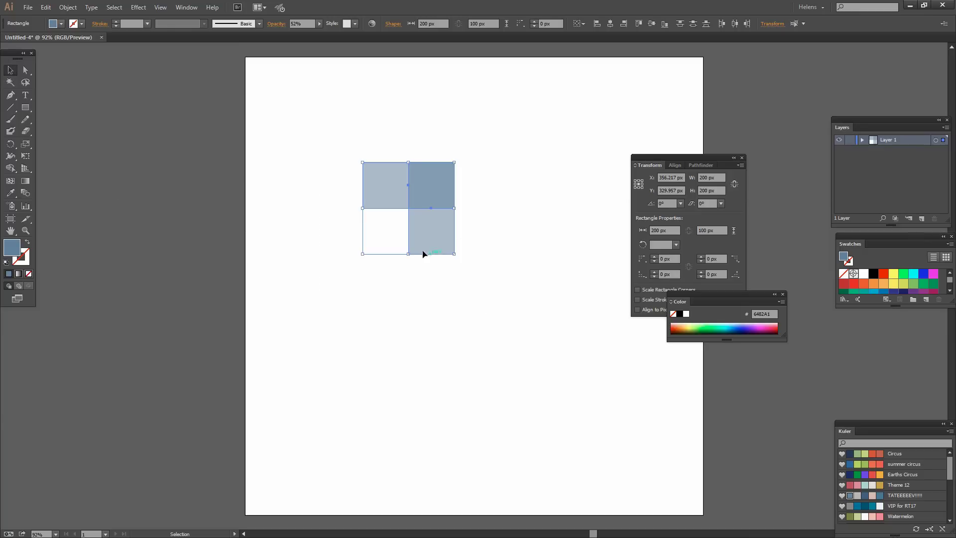
pyautogui.click(69, 8)
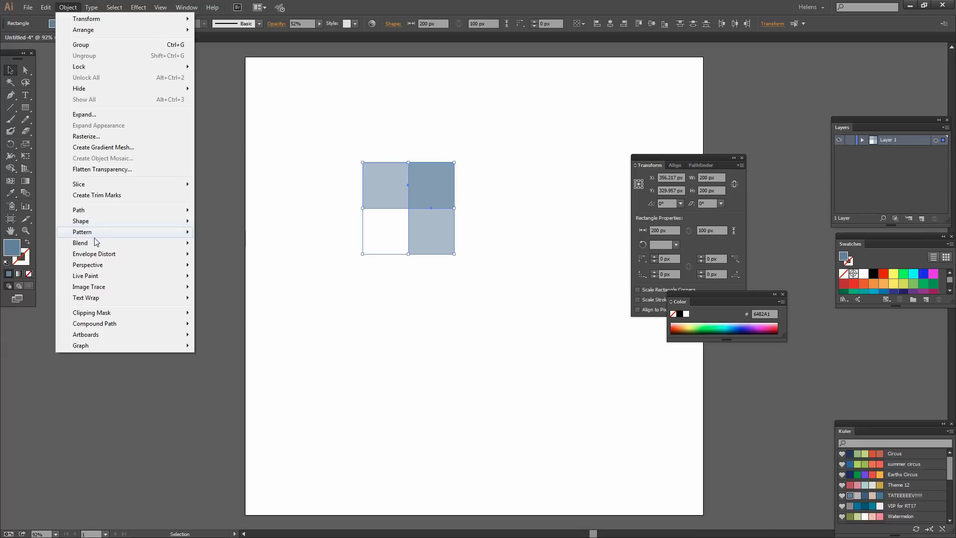
pyautogui.moveTo(100, 240)
pyautogui.click(219, 238)
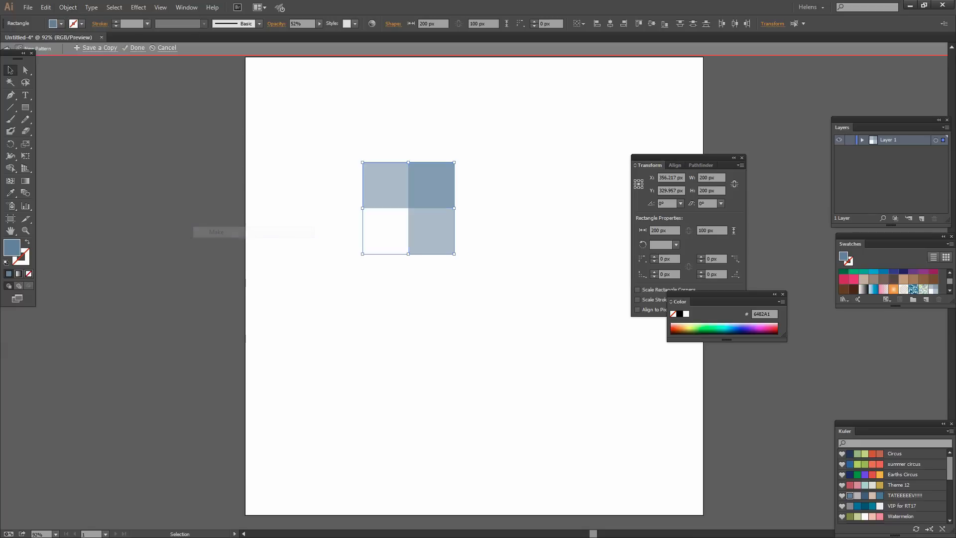
pyautogui.click(573, 293)
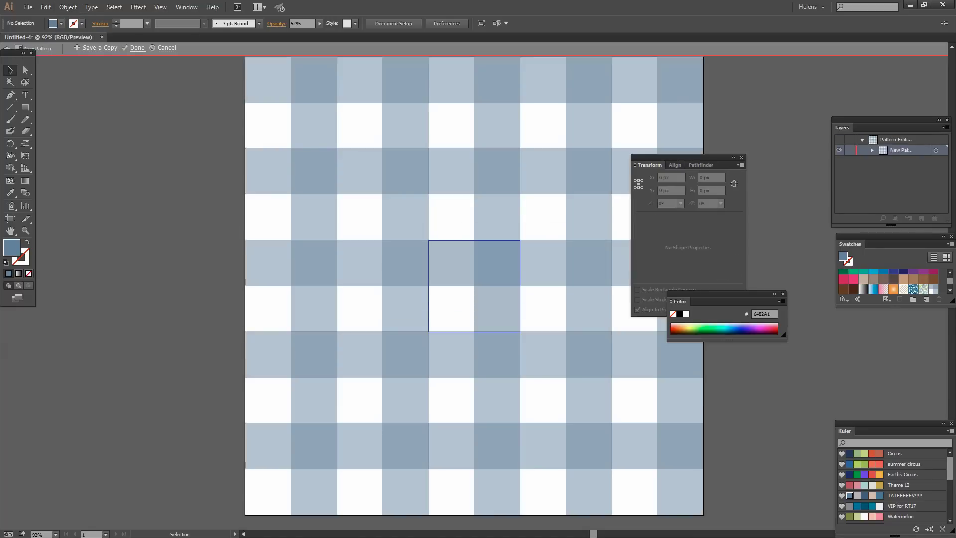
pyautogui.moveTo(147, 377); pyautogui.dragTo(173, 150)
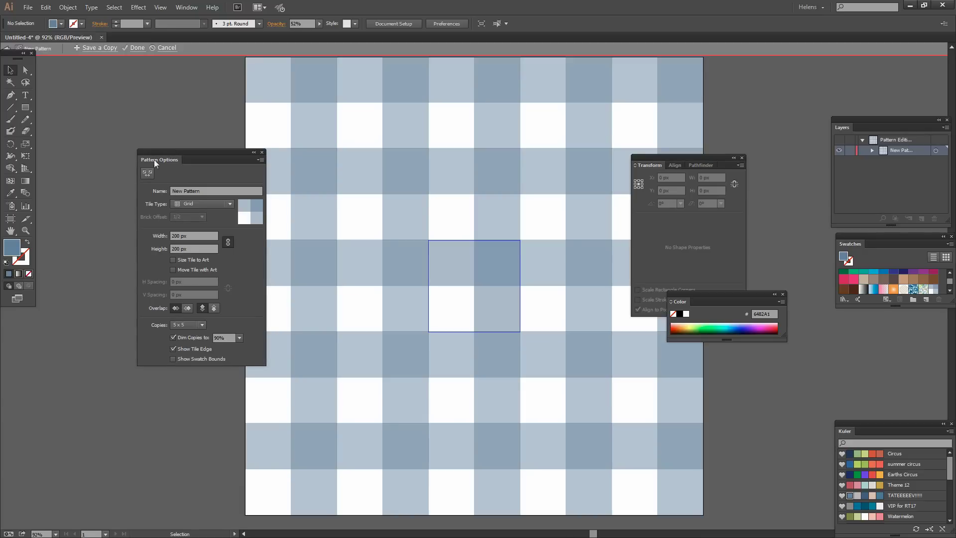
pyautogui.click(208, 201)
pyautogui.click(195, 213)
# Save the finished pattern and enlarge the Swatches panel to show all swatches.
pyautogui.click(138, 48)
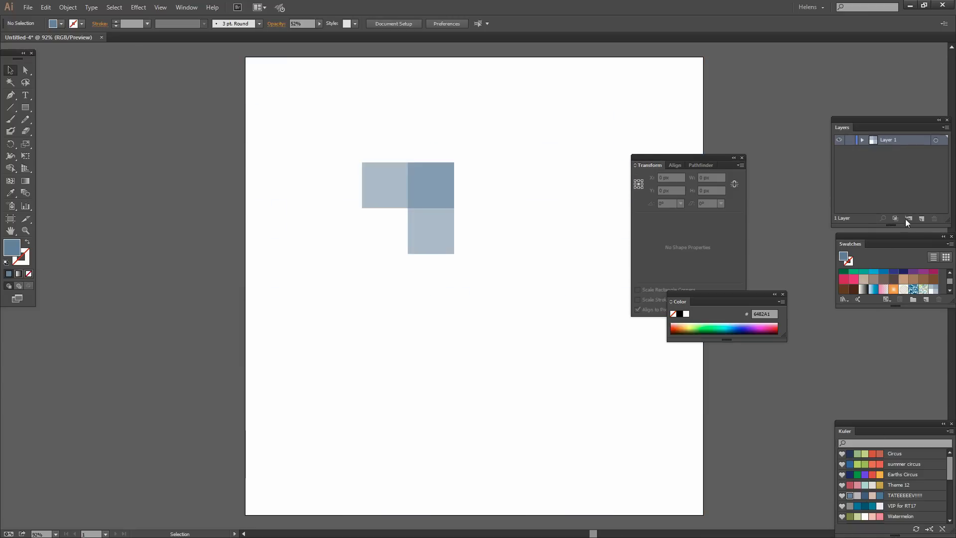
pyautogui.moveTo(862, 243); pyautogui.dragTo(791, 239)
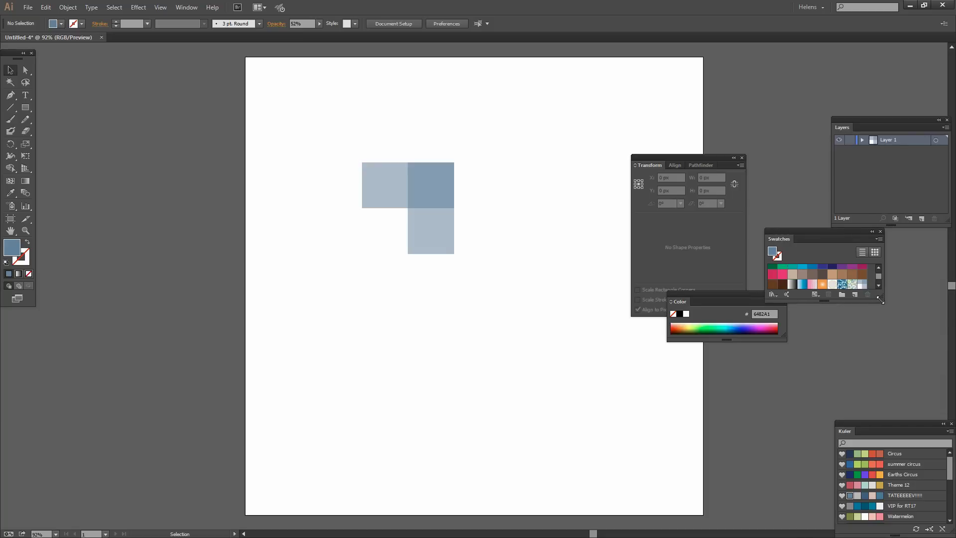
pyautogui.moveTo(879, 300); pyautogui.dragTo(936, 381)
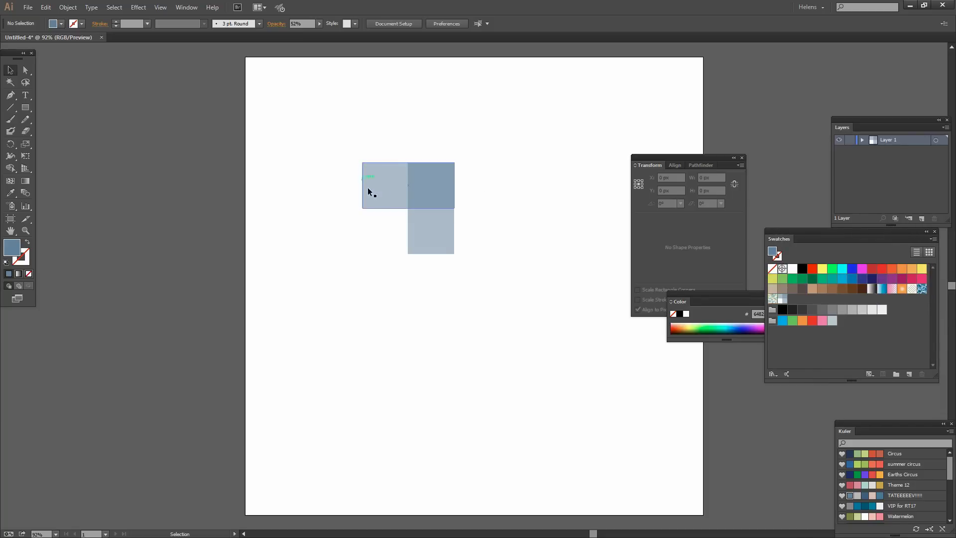
# Delete both original blue rectangles from the artboard.
pyautogui.moveTo(418, 209); pyautogui.dragTo(536, 309)
pyautogui.press('Delete')
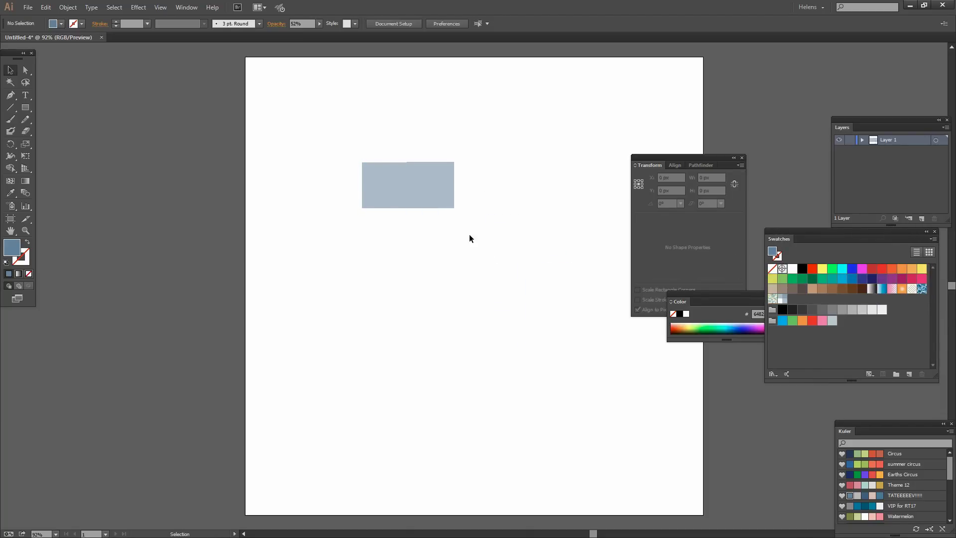
pyautogui.click(418, 200)
pyautogui.press('Delete')
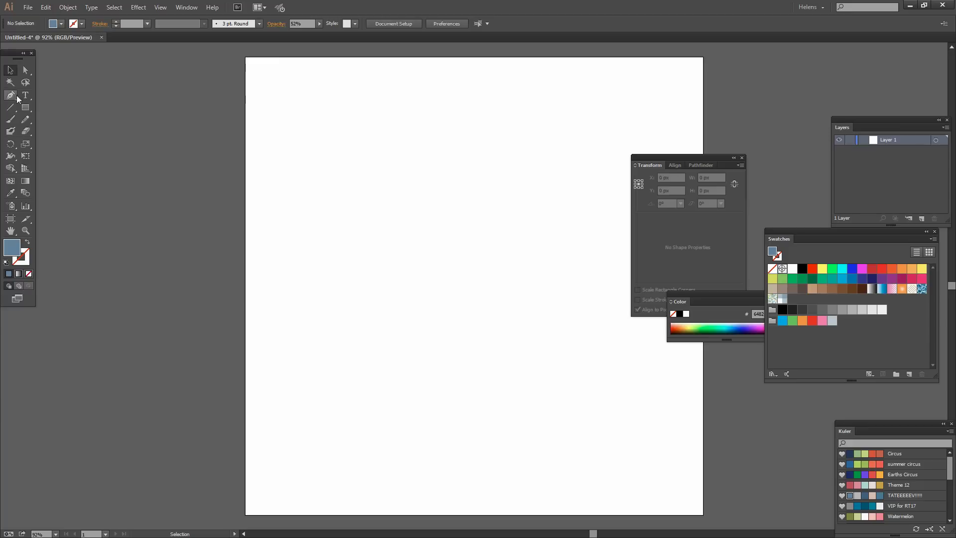
# Draw a 1000 × 1000 px artboard-covering rectangle filled with the gingham pattern.
pyautogui.click(25, 107)
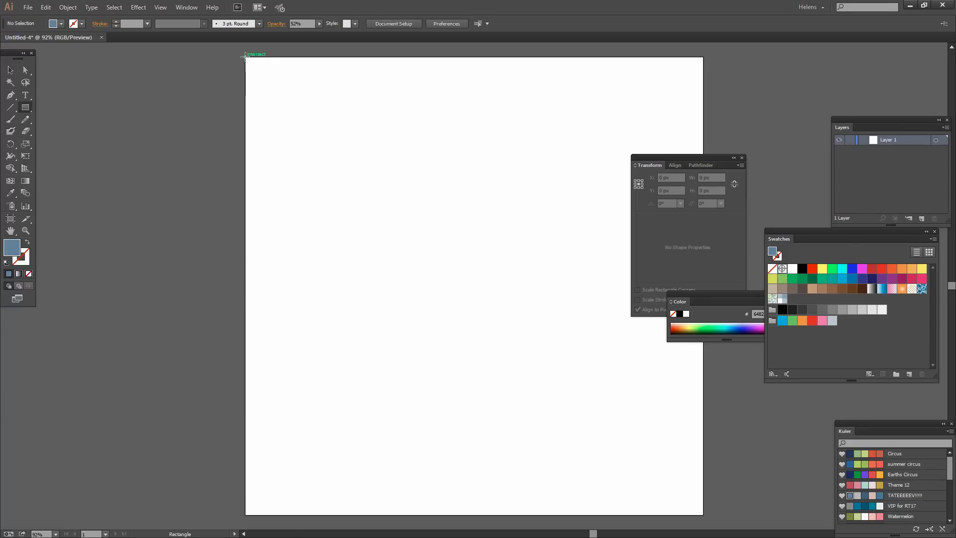
pyautogui.moveTo(245, 57); pyautogui.dragTo(703, 515)
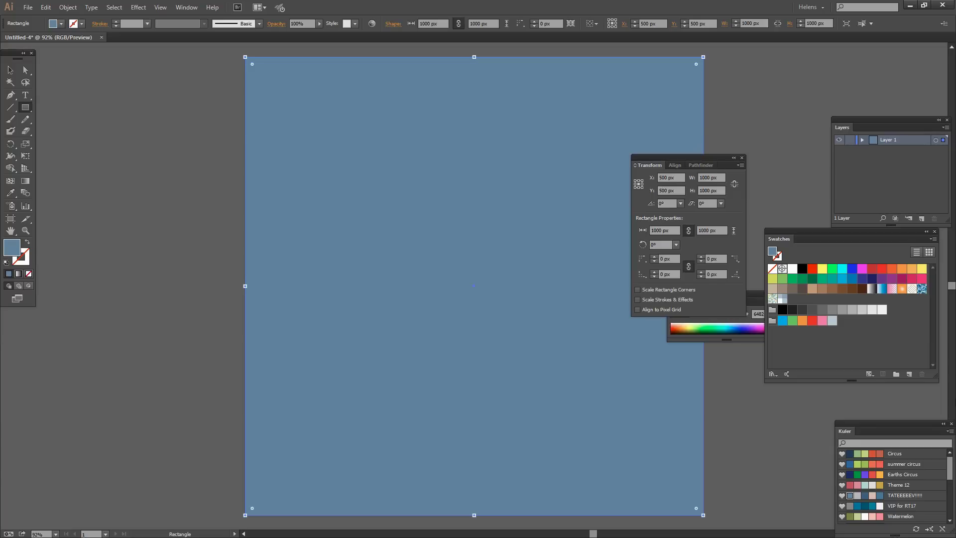
pyautogui.click(782, 298)
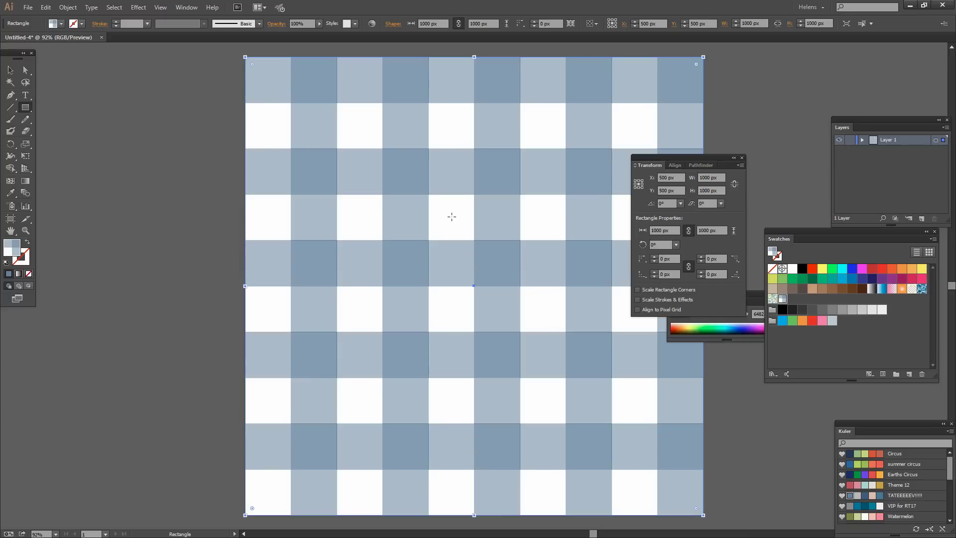
# Scale only the gingham fill to 30% uniform, leaving the rectangle at 1000 px.
pyautogui.click(68, 8)
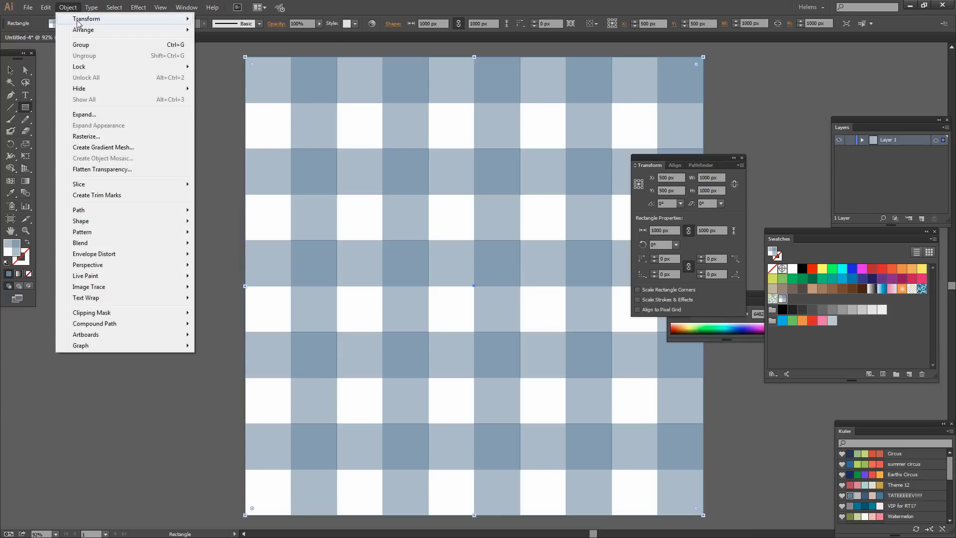
pyautogui.moveTo(80, 20)
pyautogui.click(212, 64)
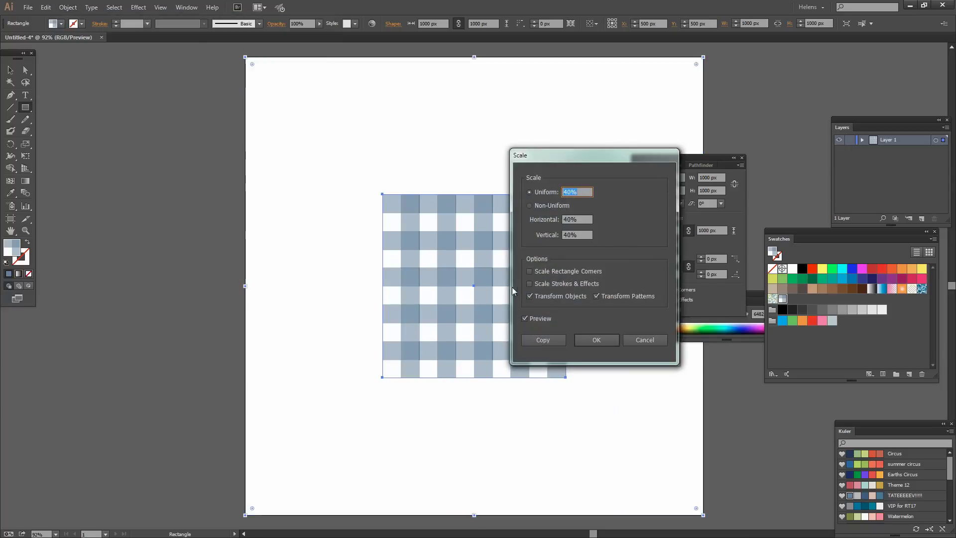
pyautogui.click(530, 295)
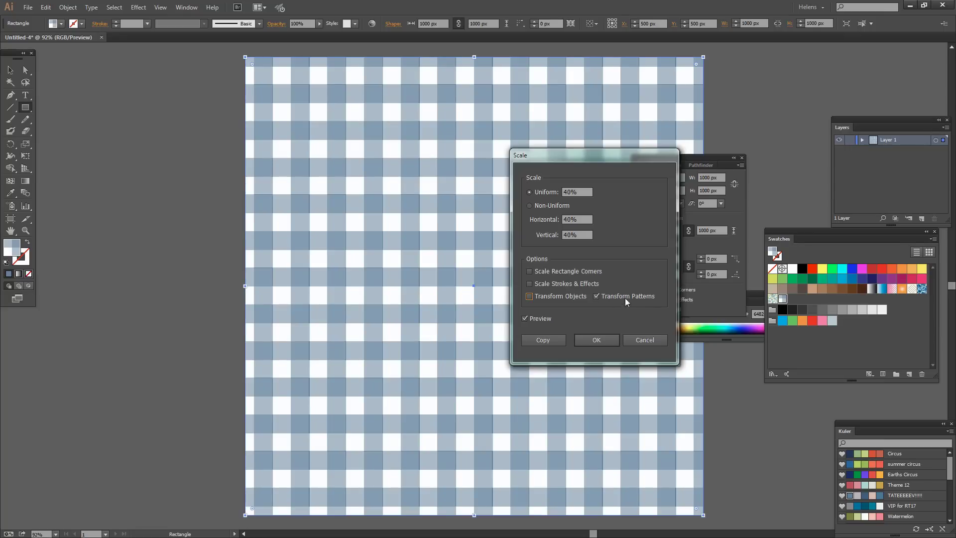
pyautogui.moveTo(570, 160); pyautogui.dragTo(118, 227)
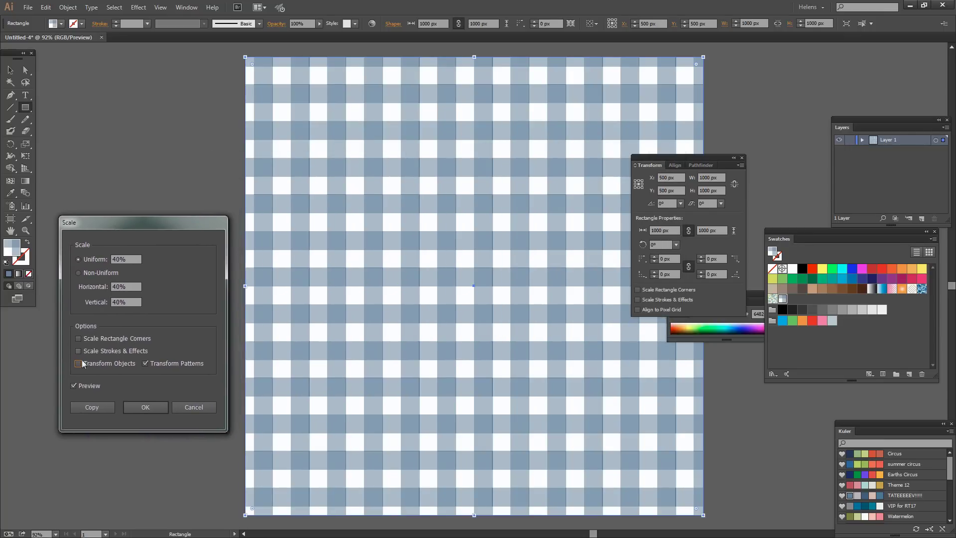
pyautogui.click(122, 258)
pyautogui.hotkey('shift', 'Down')
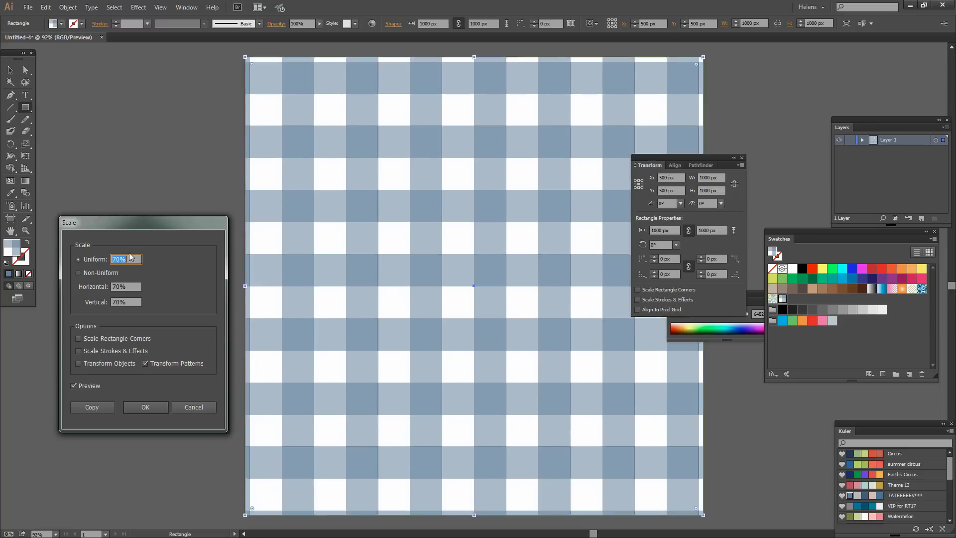
pyautogui.hotkey('shift', 'Up')
pyautogui.hotkey('shift', 'Up')
pyautogui.hotkey('shift', 'Up')
pyautogui.hotkey('shift', 'Up')
pyautogui.hotkey('shift', 'Up')
pyautogui.hotkey('shift', 'Up')
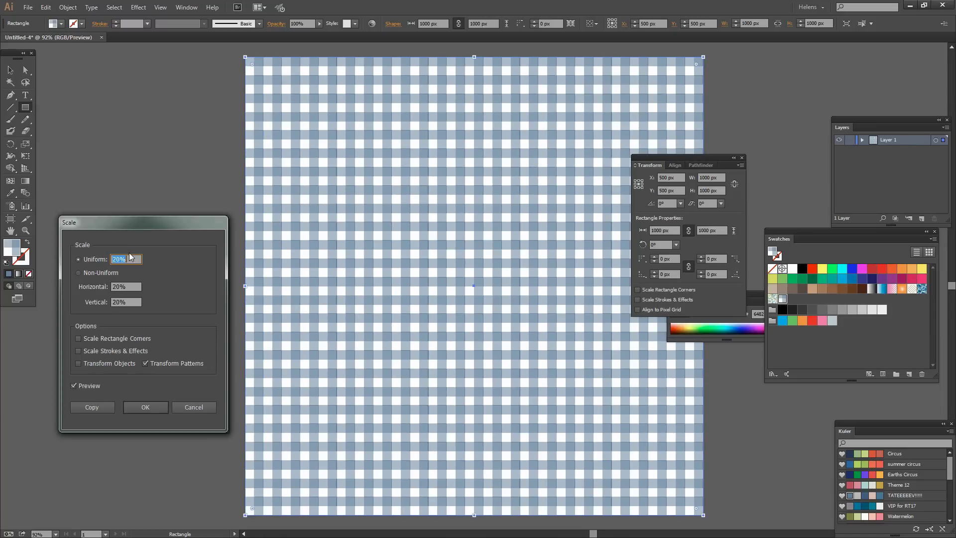
pyautogui.hotkey('shift', 'Down')
pyautogui.hotkey('shift', 'Down')
pyautogui.hotkey('shift', 'Down')
pyautogui.hotkey('shift', 'Down')
pyautogui.hotkey('shift', 'Down')
pyautogui.hotkey('shift', 'Down')
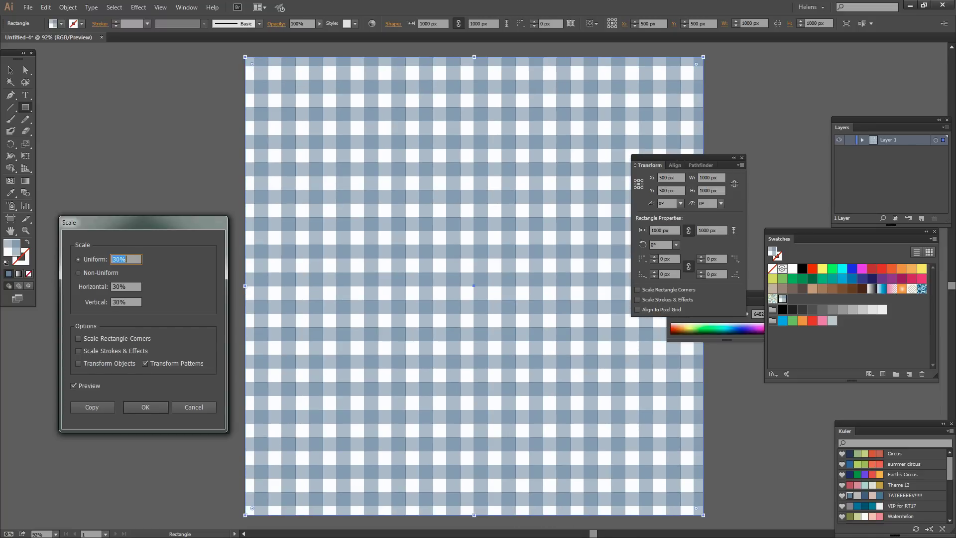
pyautogui.click(145, 407)
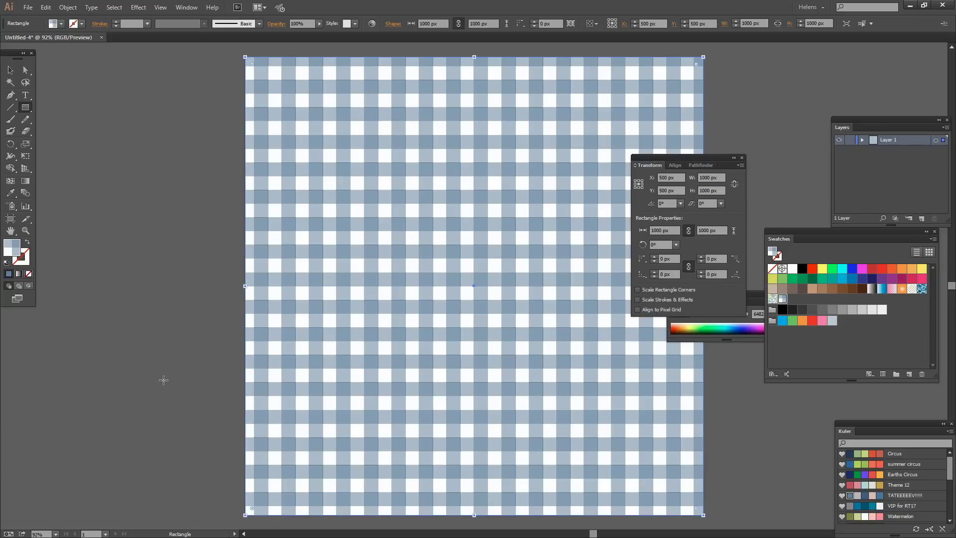
pyautogui.click(10, 70)
pyautogui.click(222, 295)
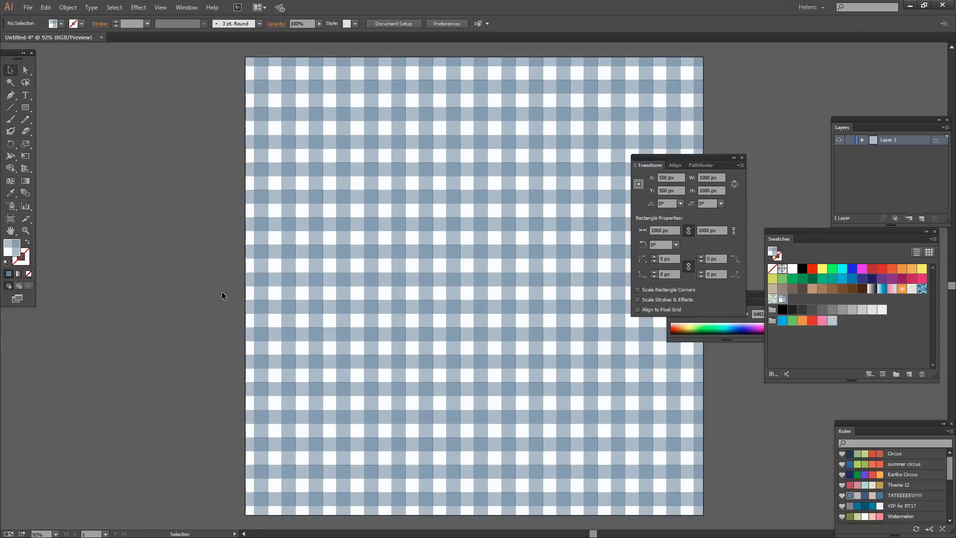